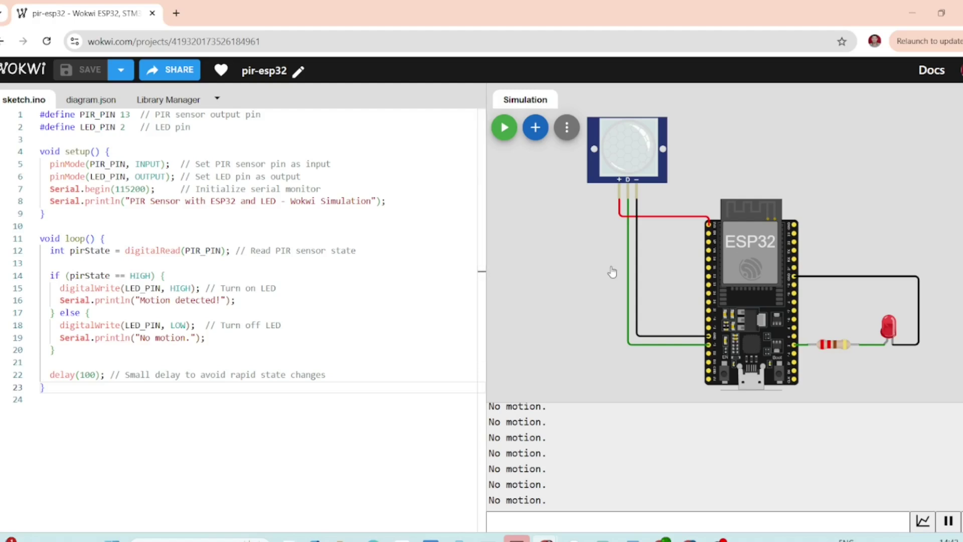
pyautogui.moveTo(750, 248); pyautogui.dragTo(746, 248)
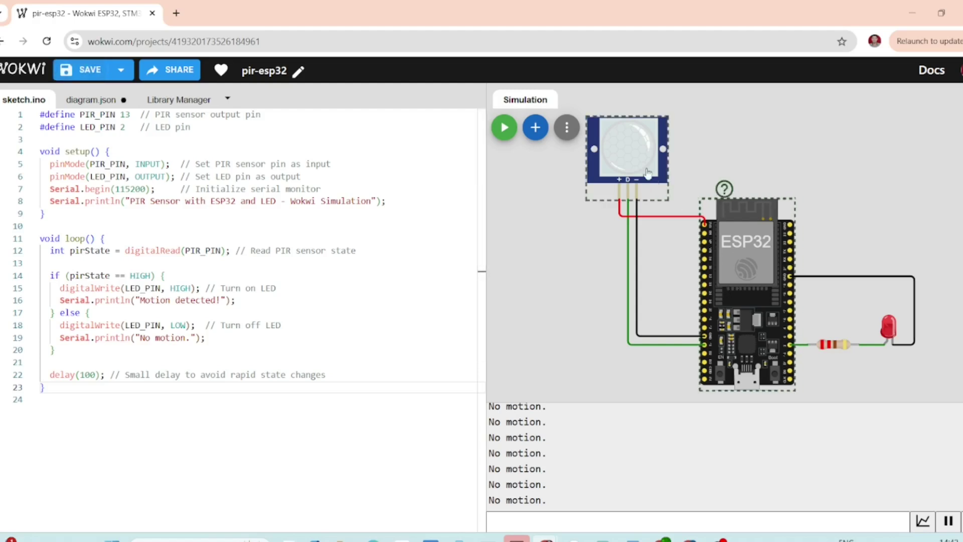
pyautogui.click(630, 159)
pyautogui.click(888, 326)
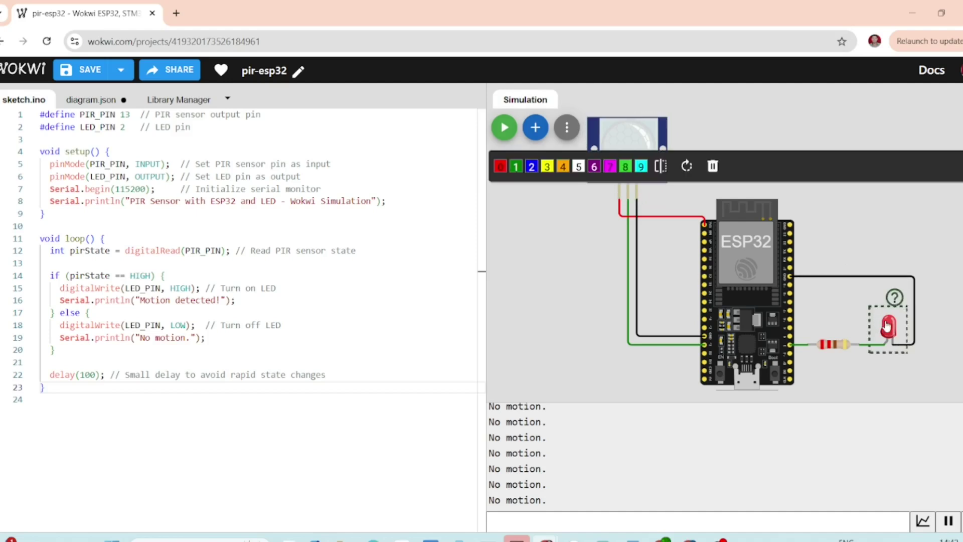
pyautogui.click(605, 309)
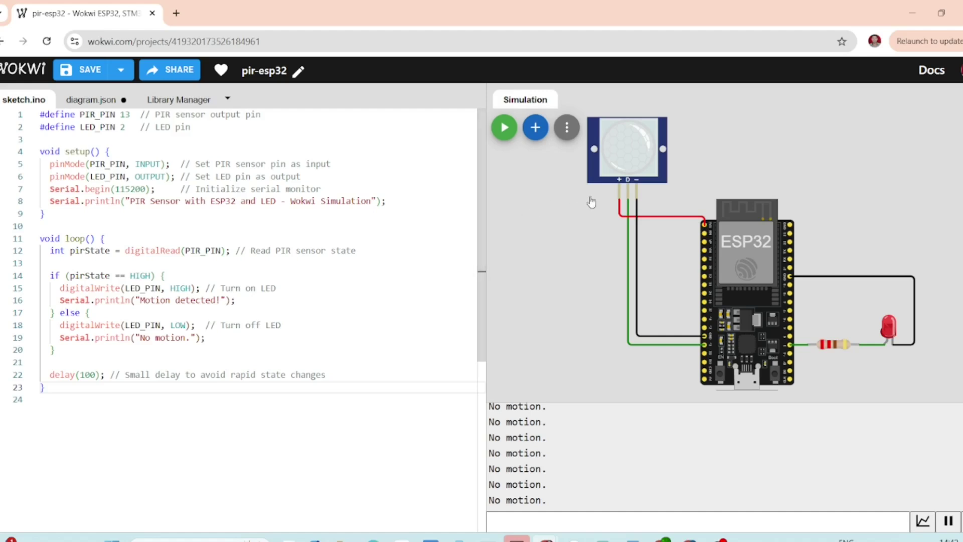
pyautogui.click(649, 168)
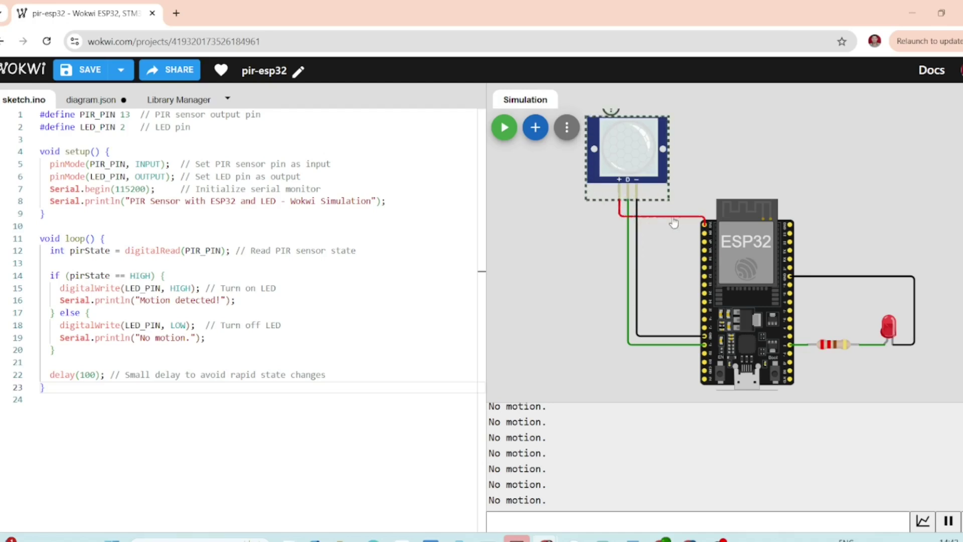
pyautogui.click(705, 226)
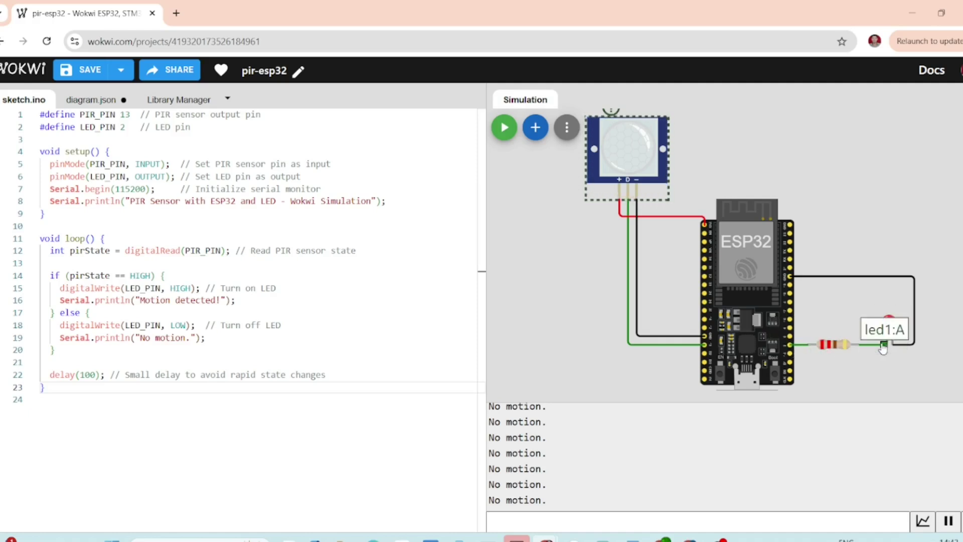
pyautogui.click(835, 347)
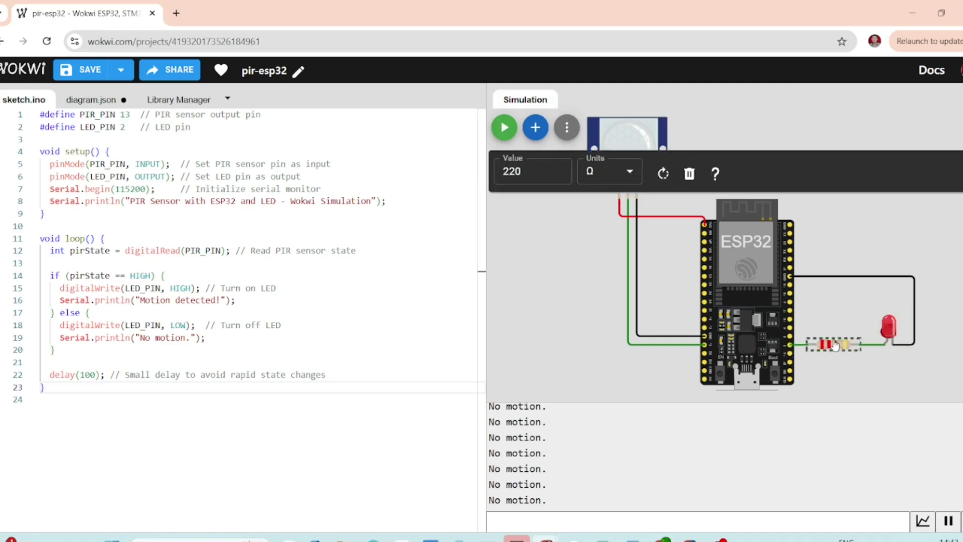
pyautogui.click(881, 368)
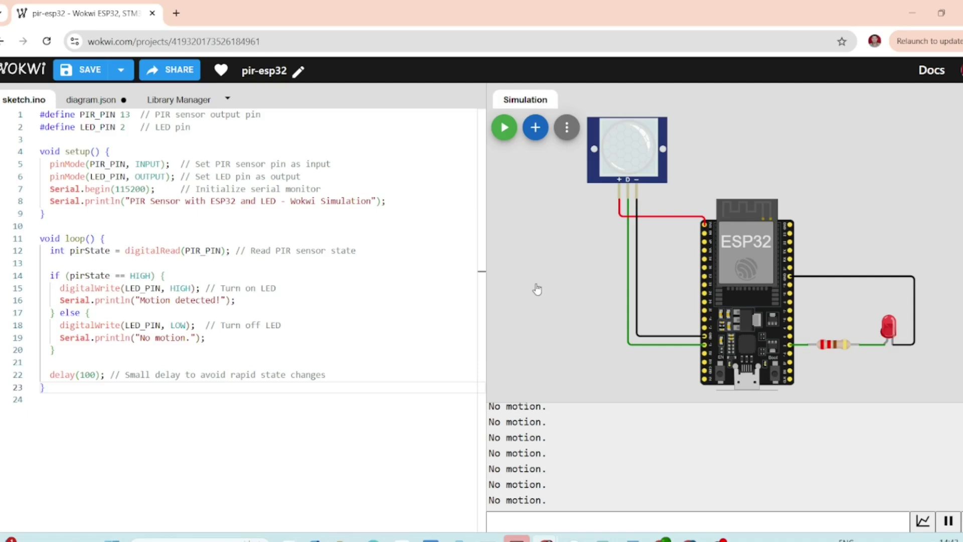
pyautogui.doubleClick(113, 115)
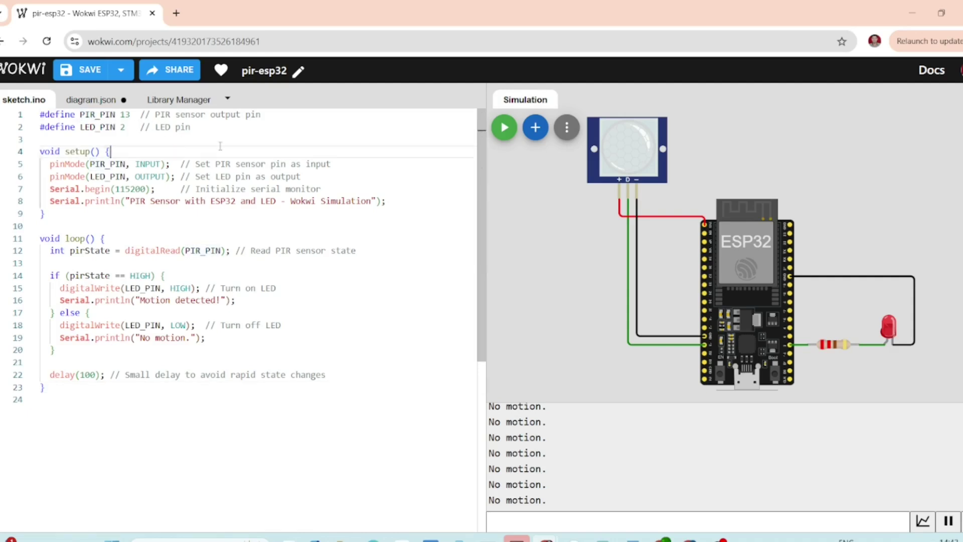
pyautogui.moveTo(114, 152); pyautogui.dragTo(39, 114)
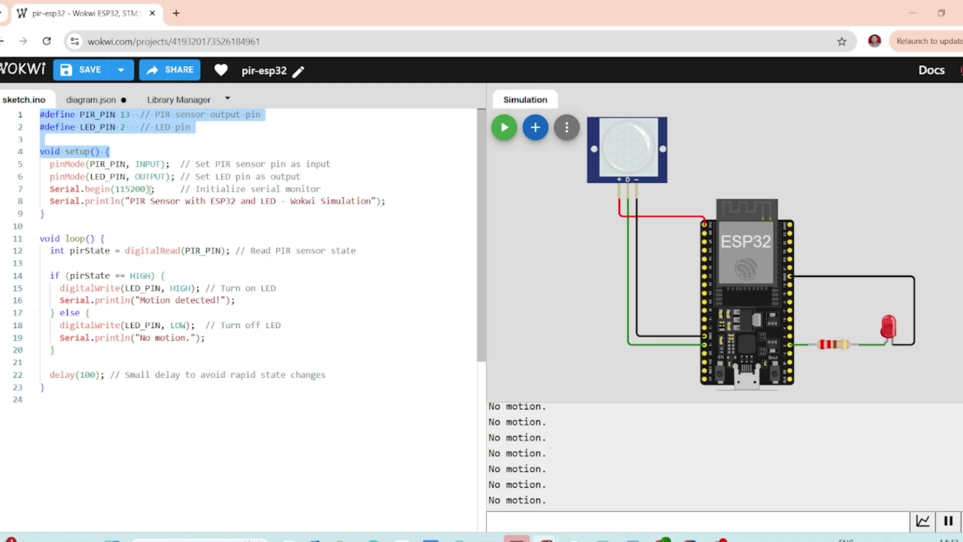
pyautogui.moveTo(176, 176); pyautogui.dragTo(37, 168)
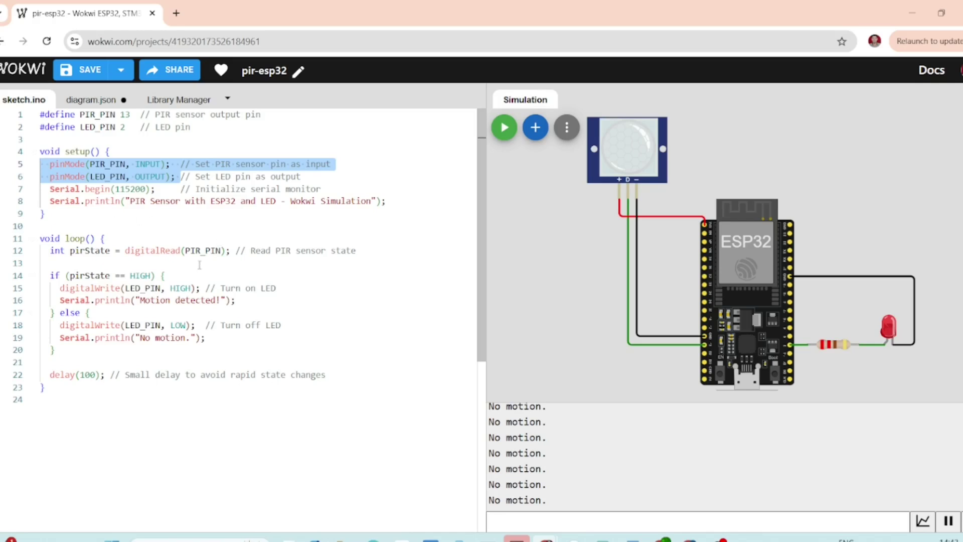
pyautogui.moveTo(230, 251); pyautogui.dragTo(45, 251)
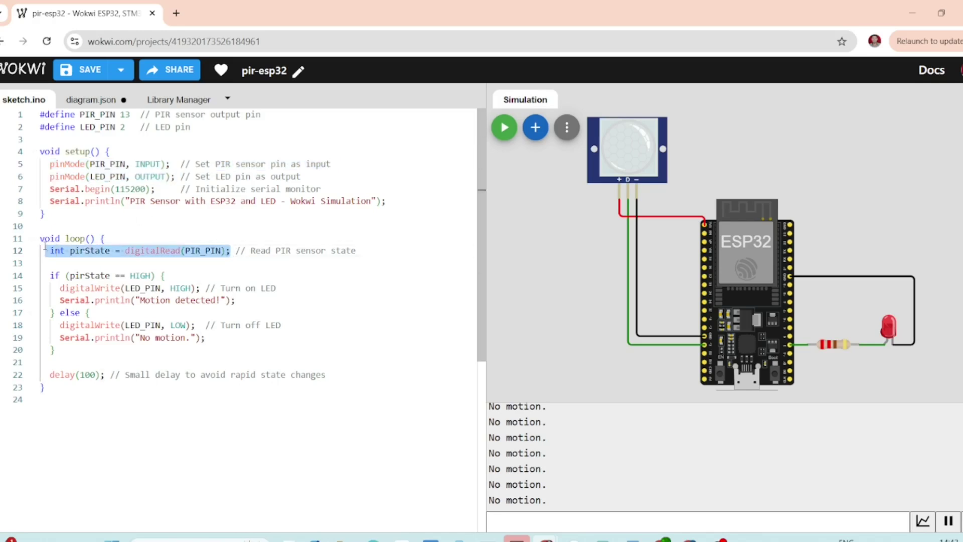
pyautogui.moveTo(154, 275); pyautogui.dragTo(93, 275)
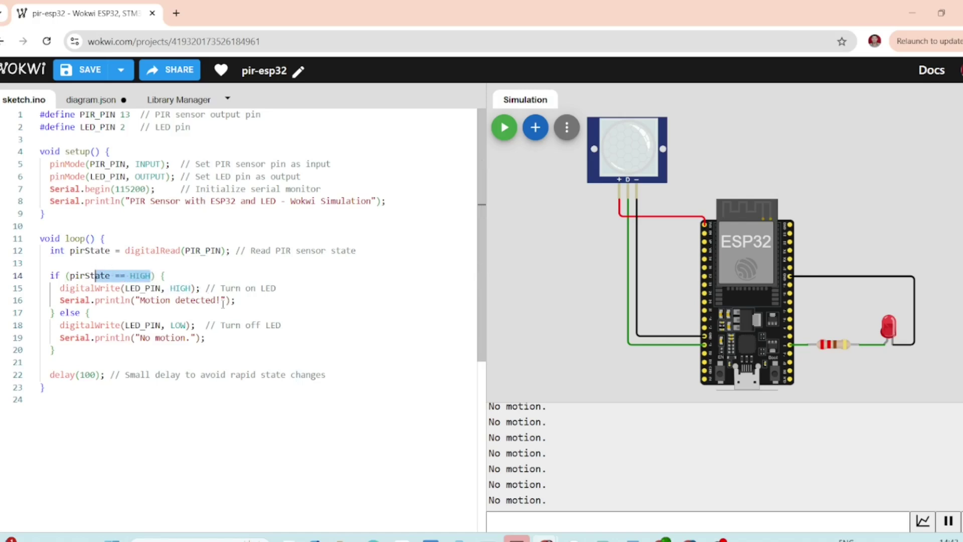
pyautogui.moveTo(226, 300); pyautogui.dragTo(40, 288)
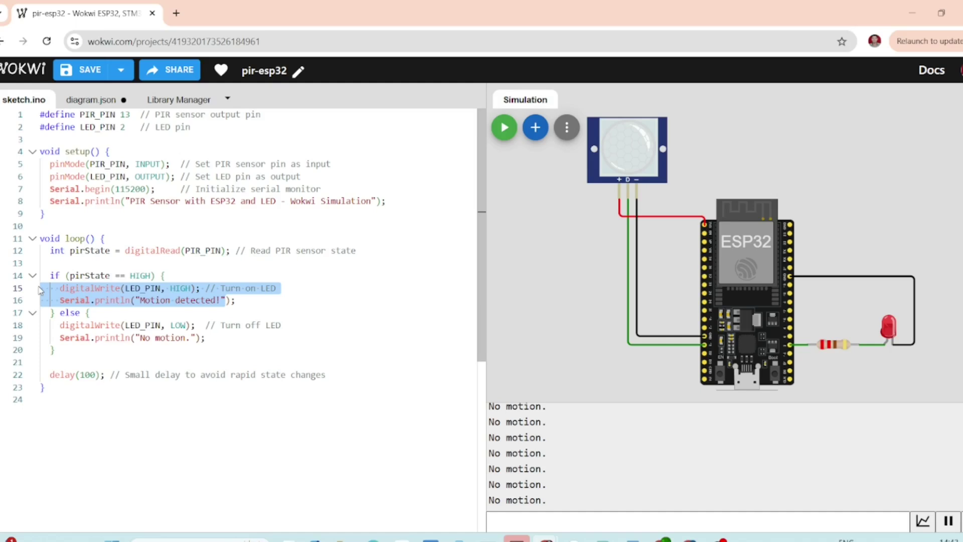
pyautogui.click(363, 346)
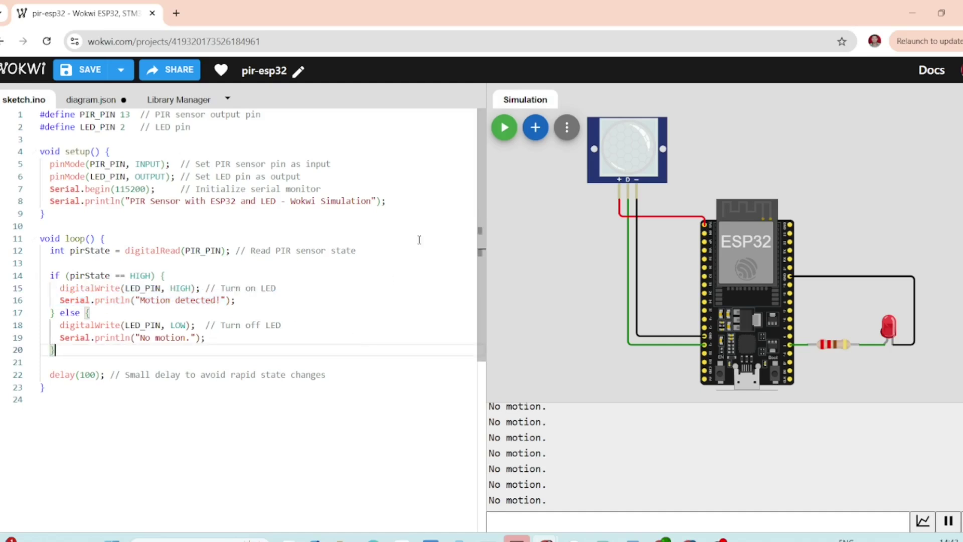
pyautogui.click(505, 130)
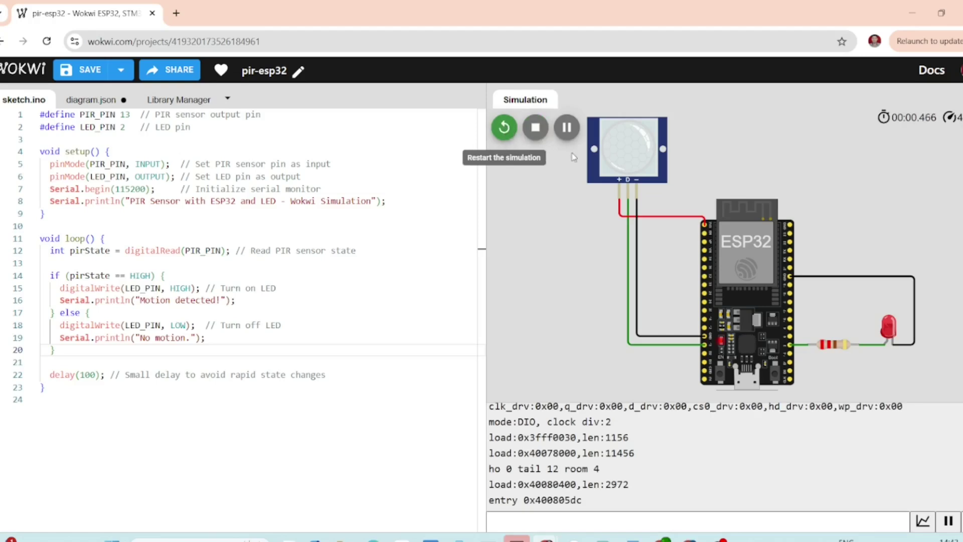
pyautogui.click(610, 152)
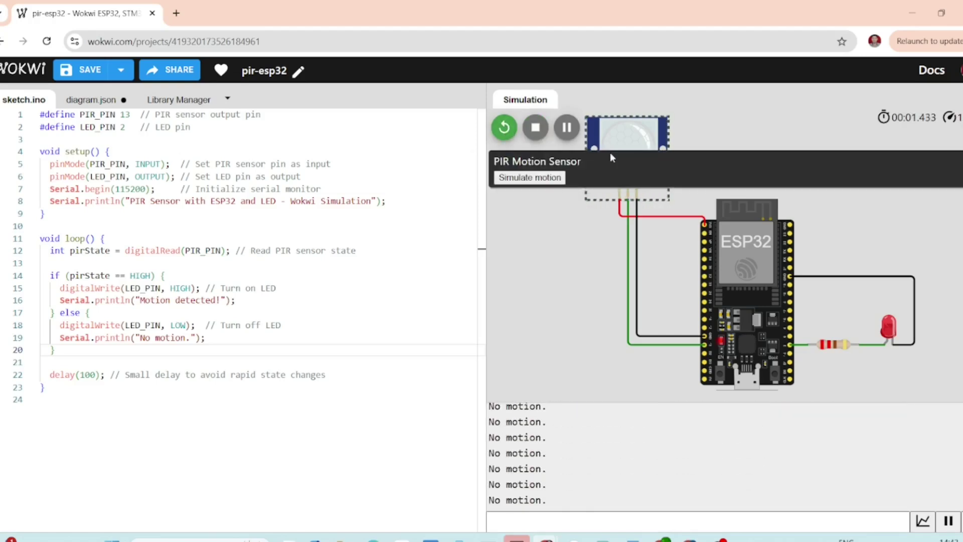
pyautogui.click(542, 179)
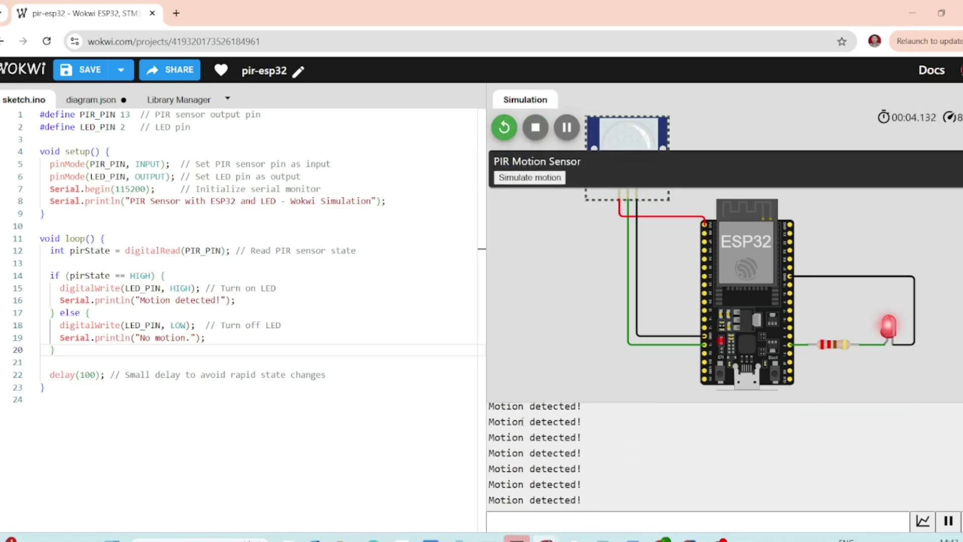
pyautogui.moveTo(524, 421); pyautogui.dragTo(490, 406)
pyautogui.click(525, 421)
pyautogui.moveTo(531, 440); pyautogui.dragTo(489, 407)
pyautogui.click(527, 422)
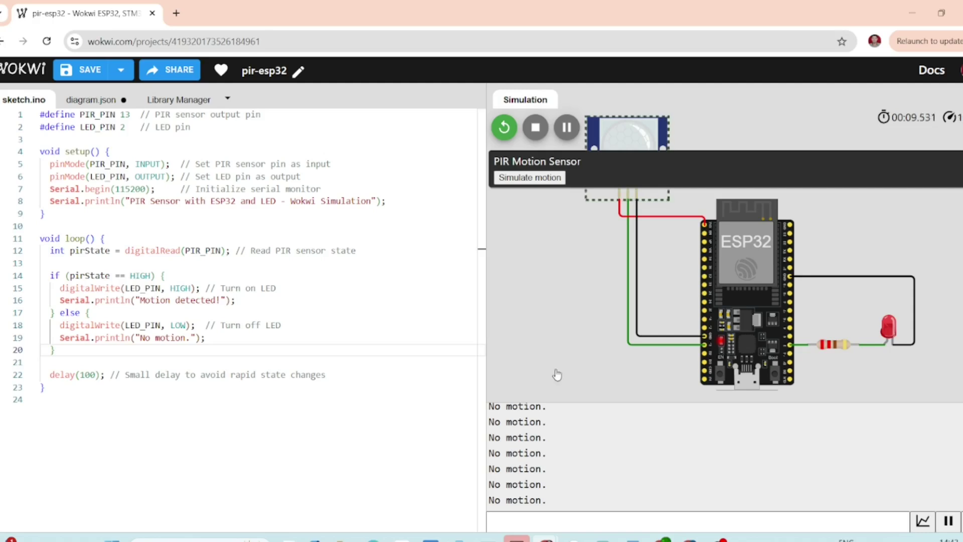
pyautogui.click(529, 177)
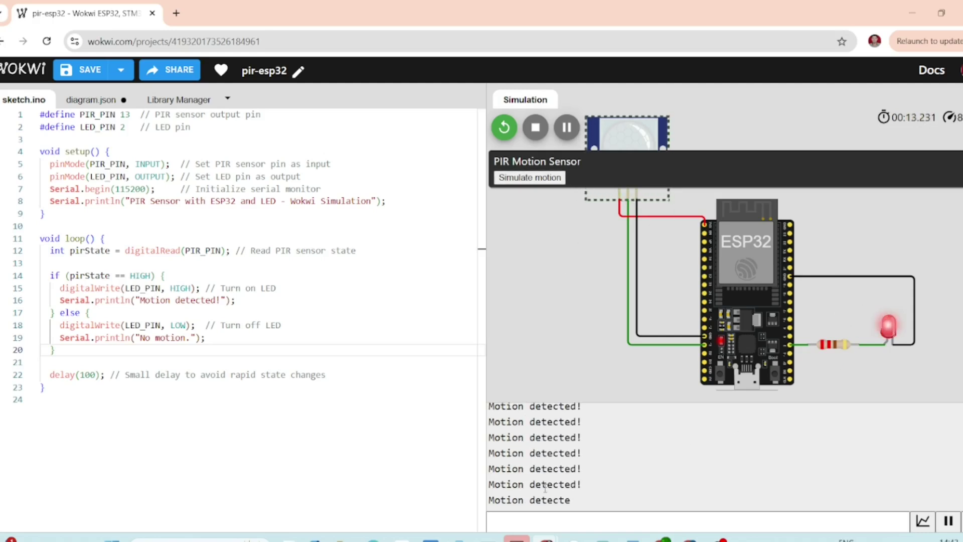
pyautogui.moveTo(519, 459); pyautogui.dragTo(490, 406)
pyautogui.click(519, 459)
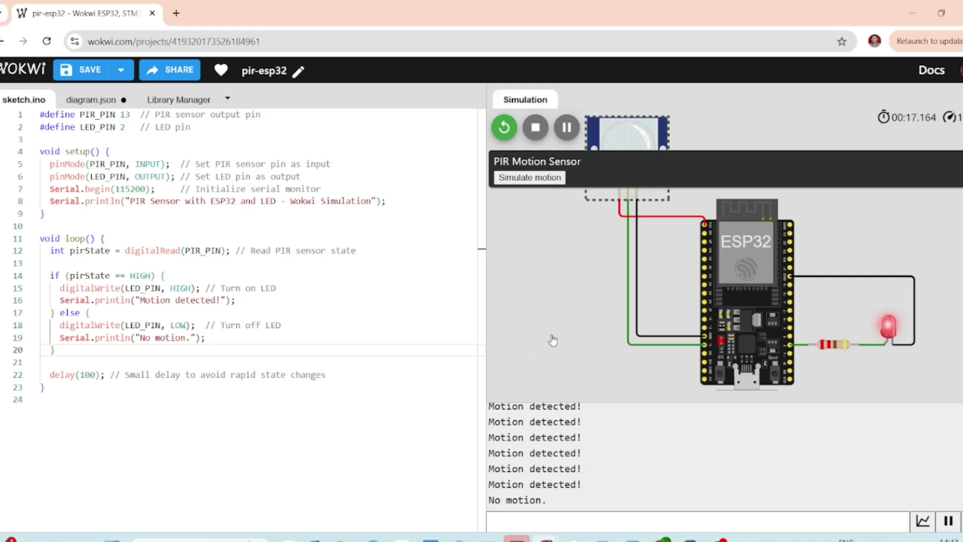
pyautogui.click(536, 128)
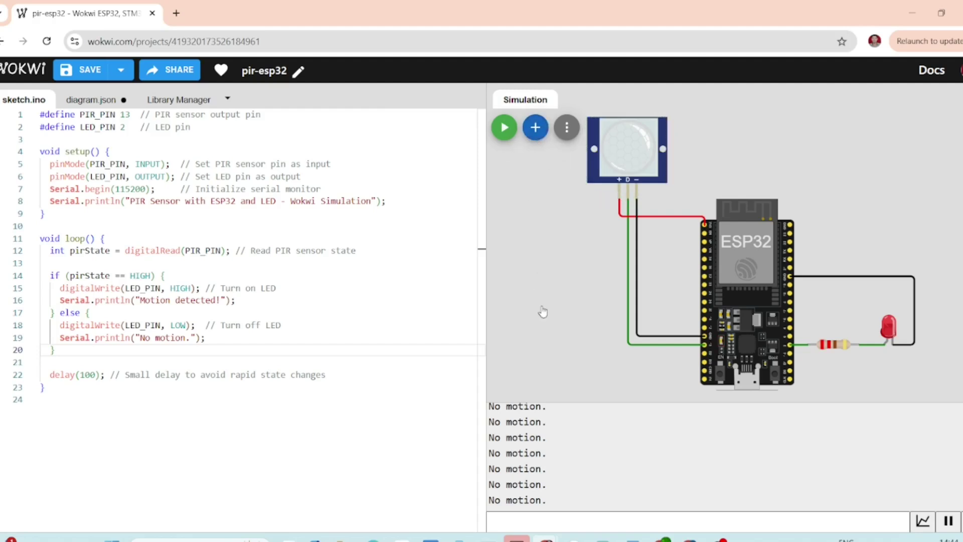